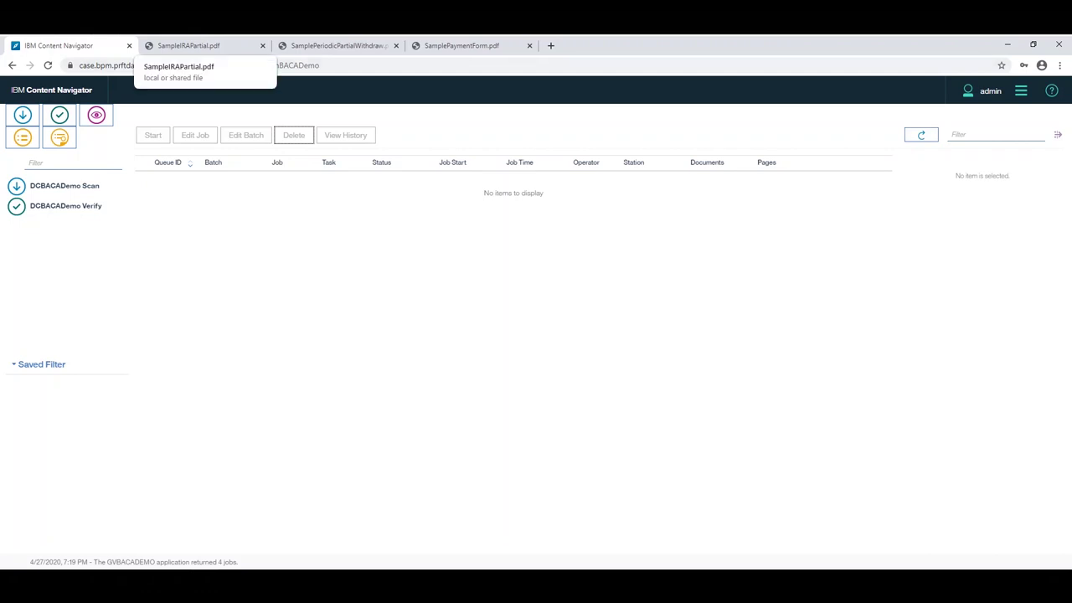
Review the sample forms SampleIRAPartial.pdf, SamplePeriodicPartialWithdraw.pdf and SamplePaymentForm.pdf, ending back at IBM Content Navigator
left_click(189, 45)
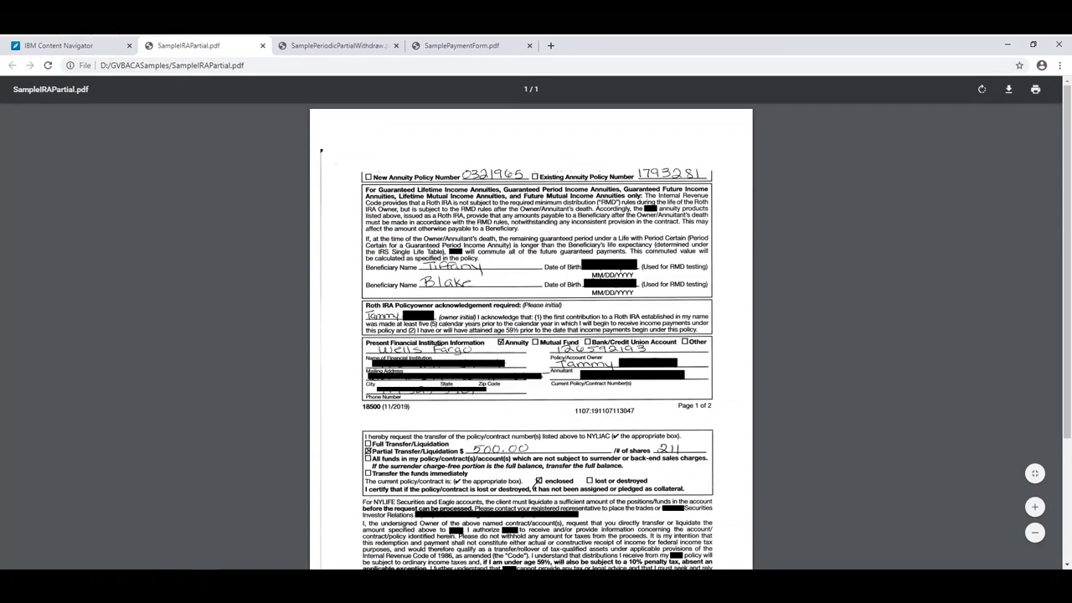
key("ctrl+Tab")
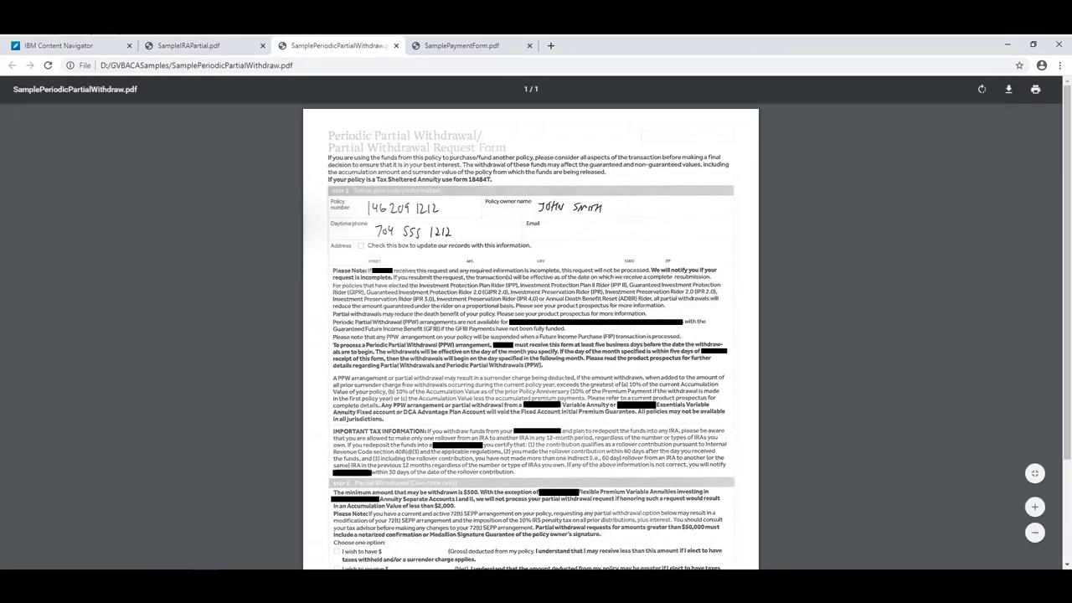
key("ctrl+Tab")
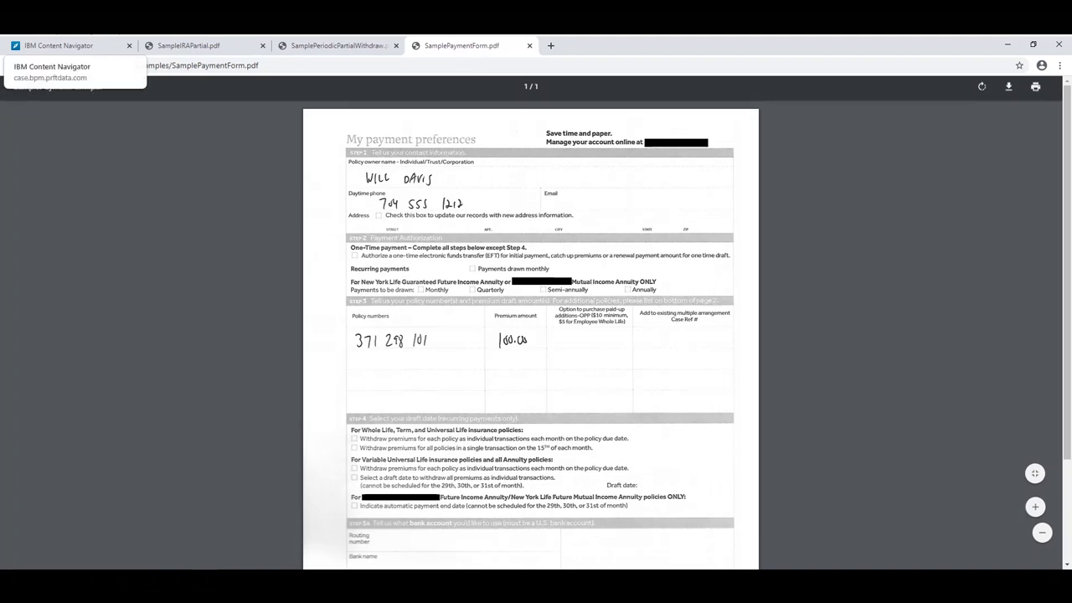
left_click(59, 46)
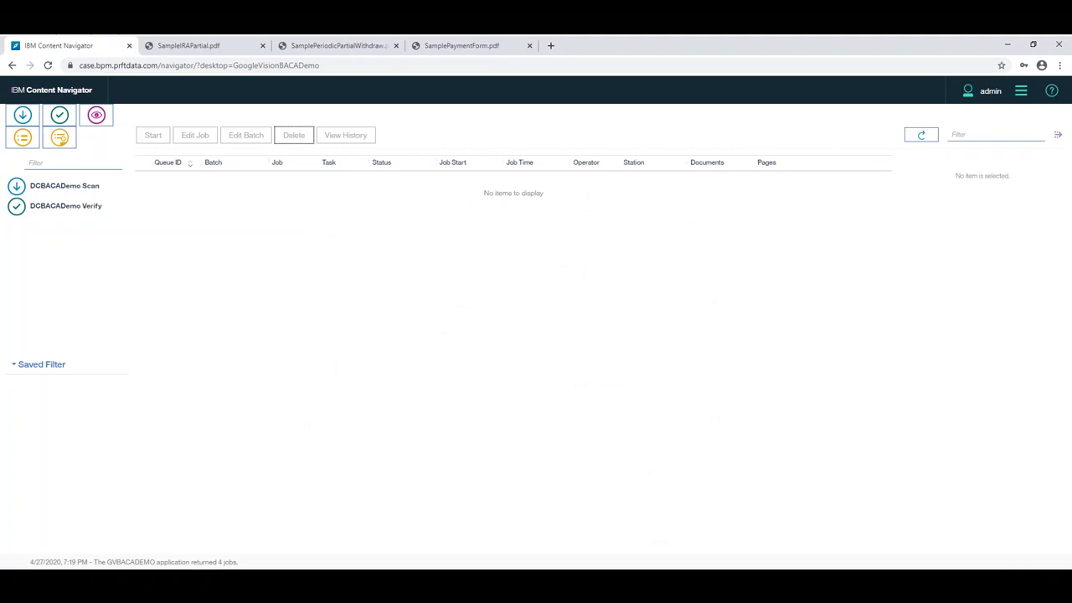
Create a DCBACADemo Scan batch, scan SamplePaymentForm.pdf from the GVBACASamples folder into it, and submit the batch
left_click(65, 185)
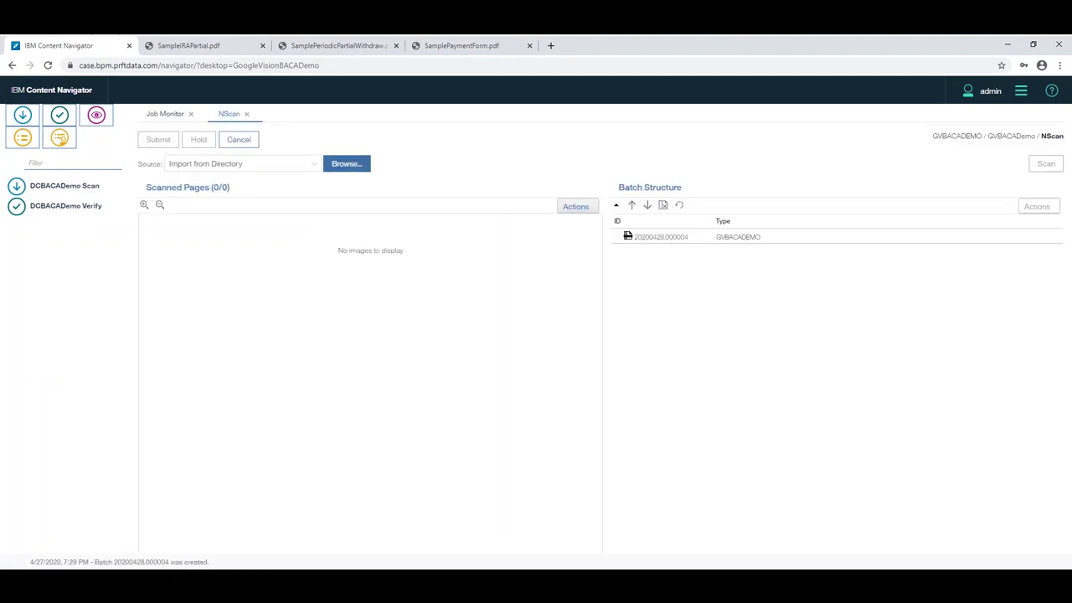
left_click(346, 164)
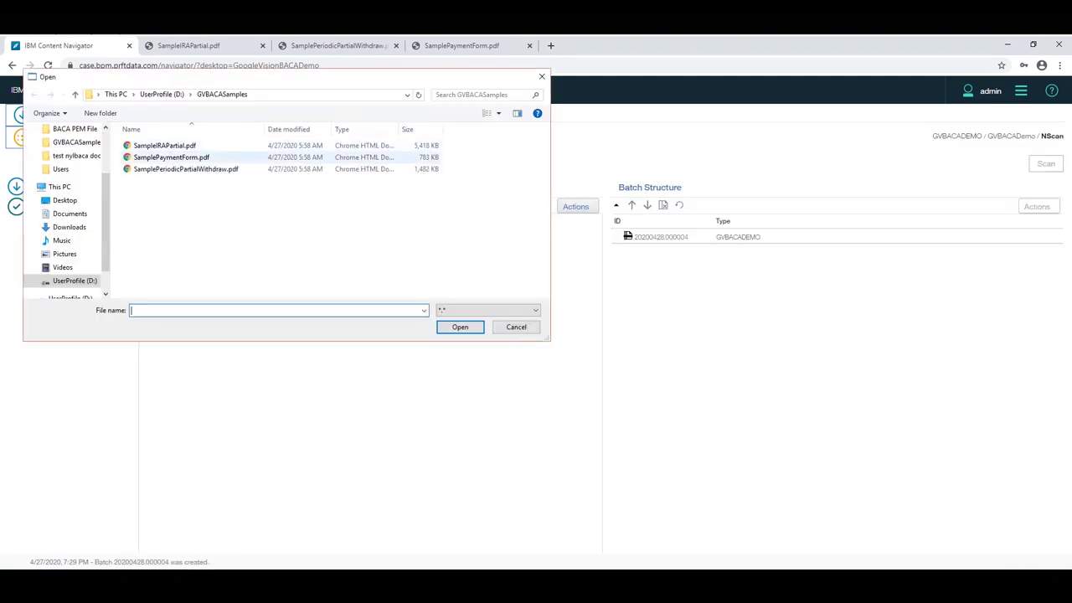
left_click(164, 145)
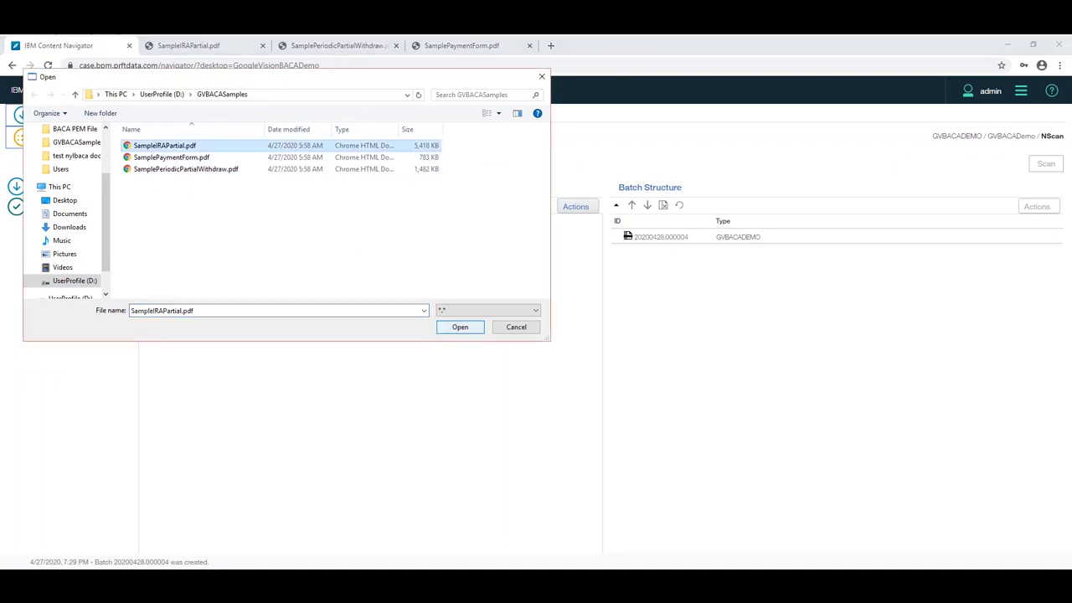
left_click(171, 156)
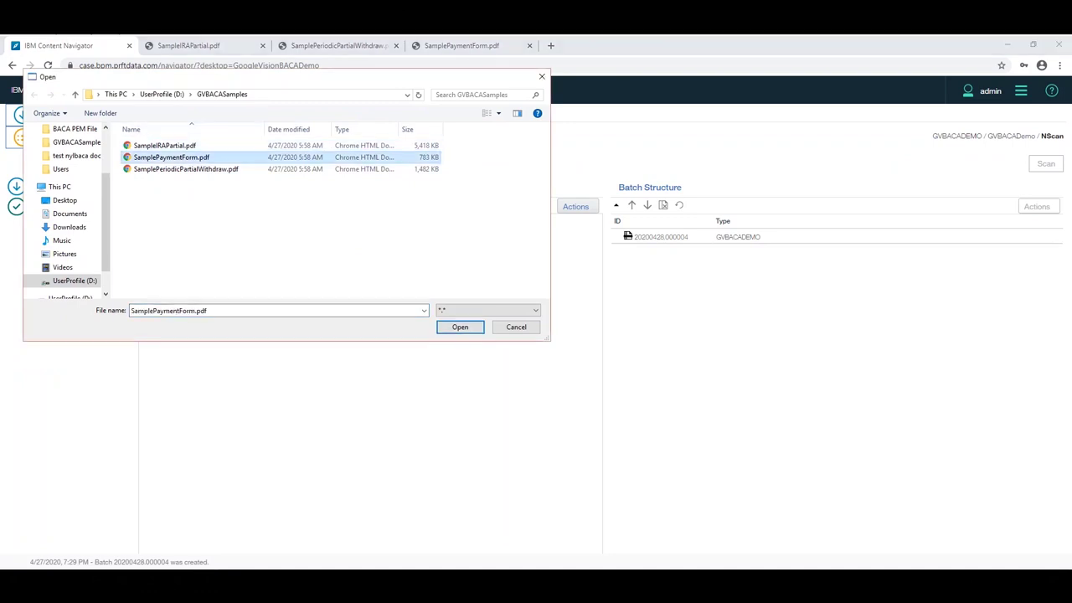
left_click(460, 326)
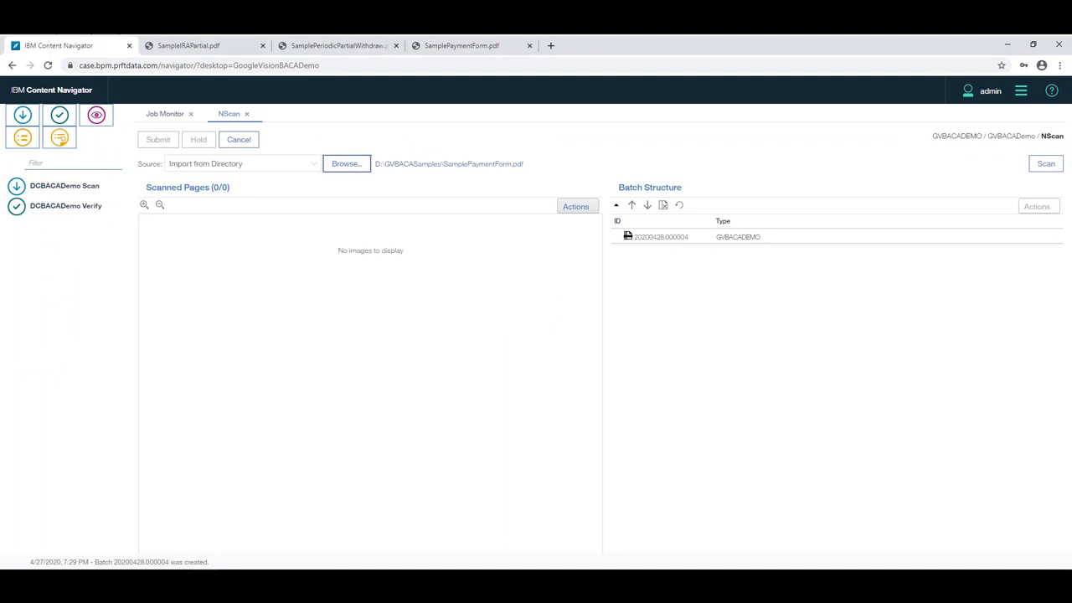
left_click(1046, 163)
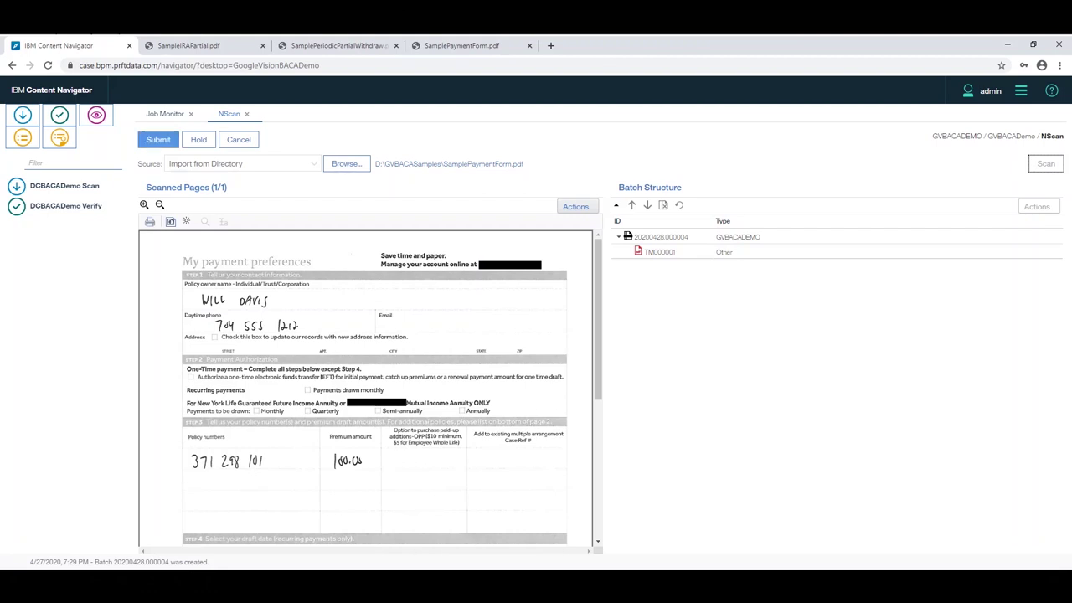
left_click(158, 139)
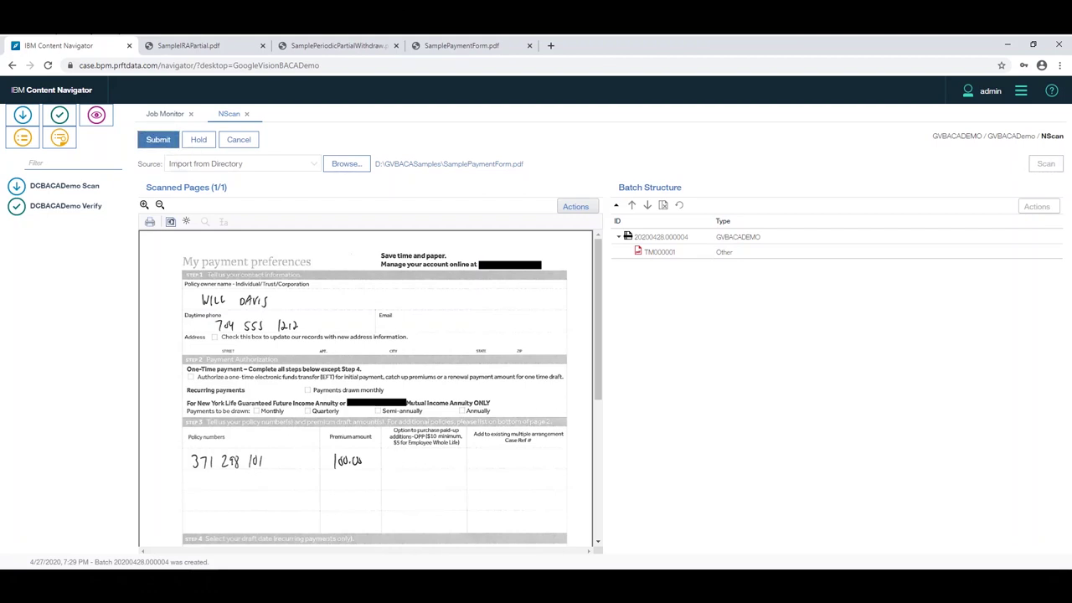
Create another DCBACADemo Scan batch, scan SampleIRAPartial.pdf from GVBACASamples into it, and submit the batch
left_click(64, 185)
left_click(346, 163)
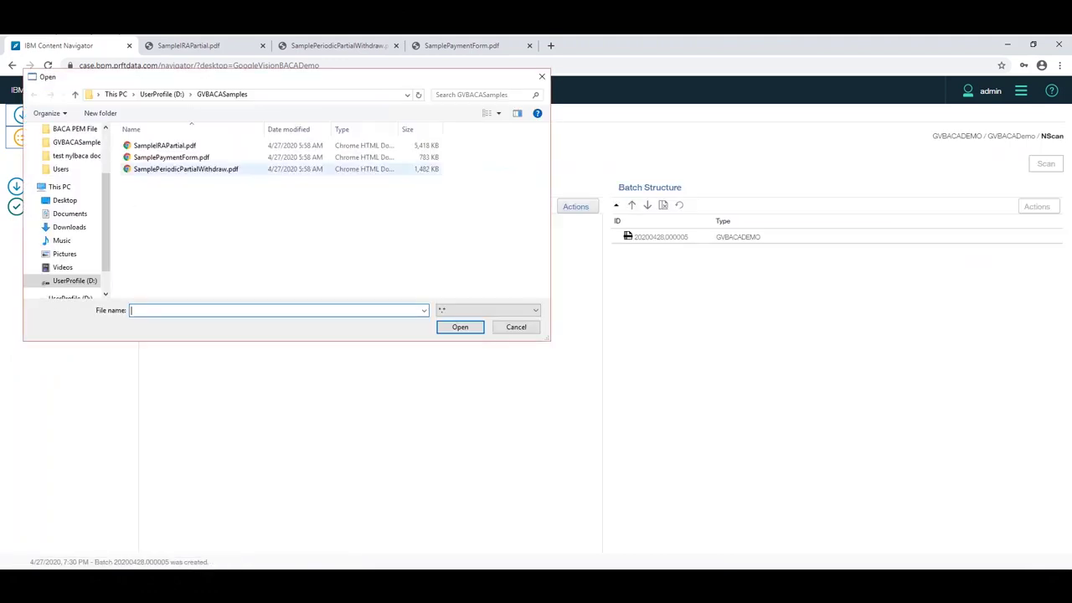
left_click(164, 145)
left_click(460, 327)
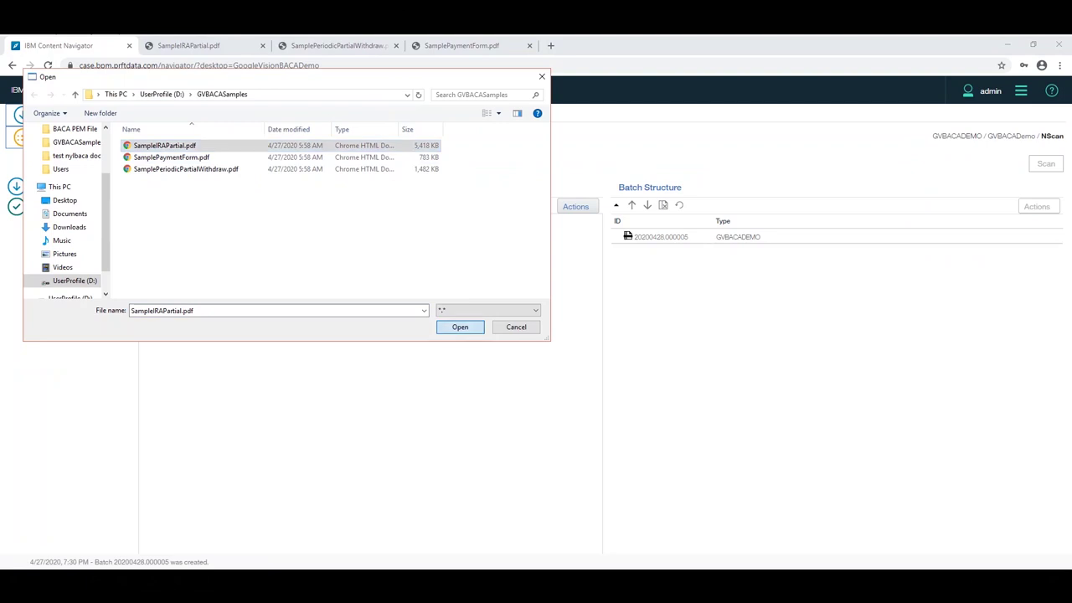
key("Return")
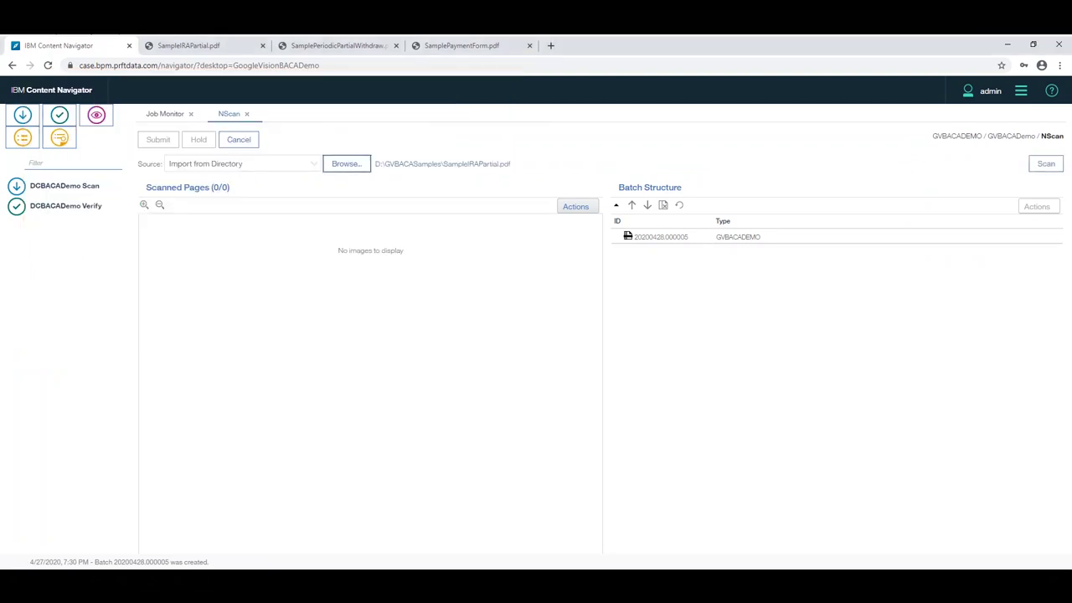
left_click(1046, 164)
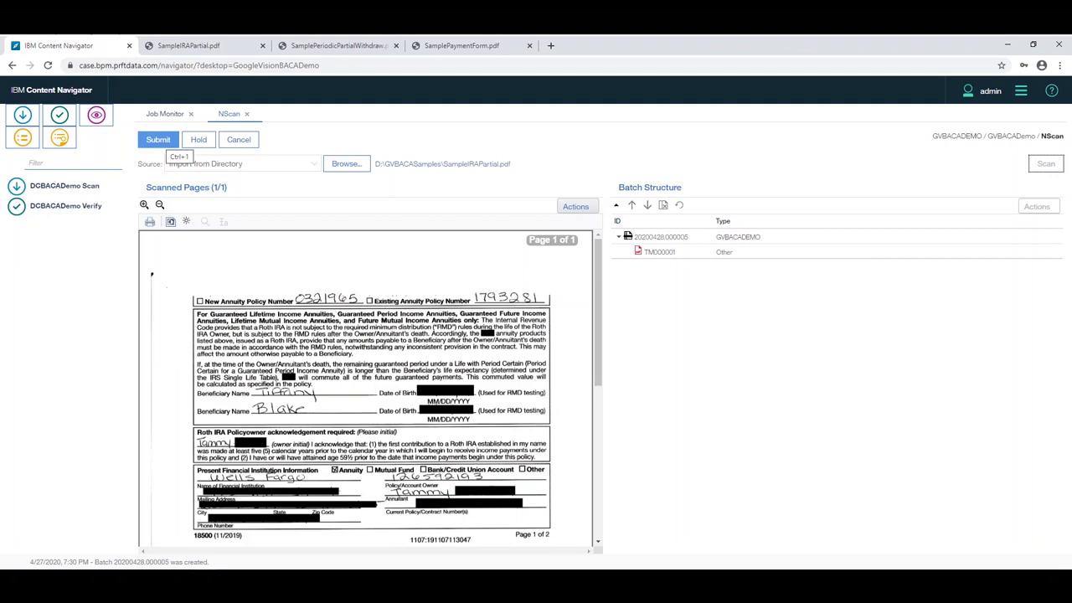
left_click(158, 139)
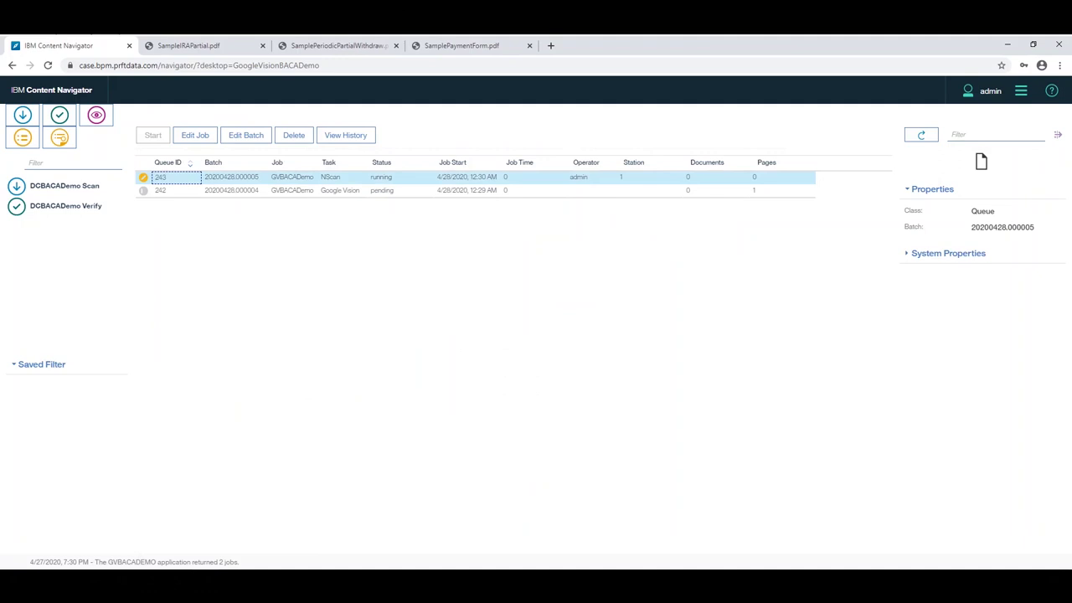
Create a third DCBACADemo Scan batch, scan SamplePeriodicPartialWithdraw.pdf from GVBACASamples into it, and submit the batch
left_click(65, 185)
left_click(346, 164)
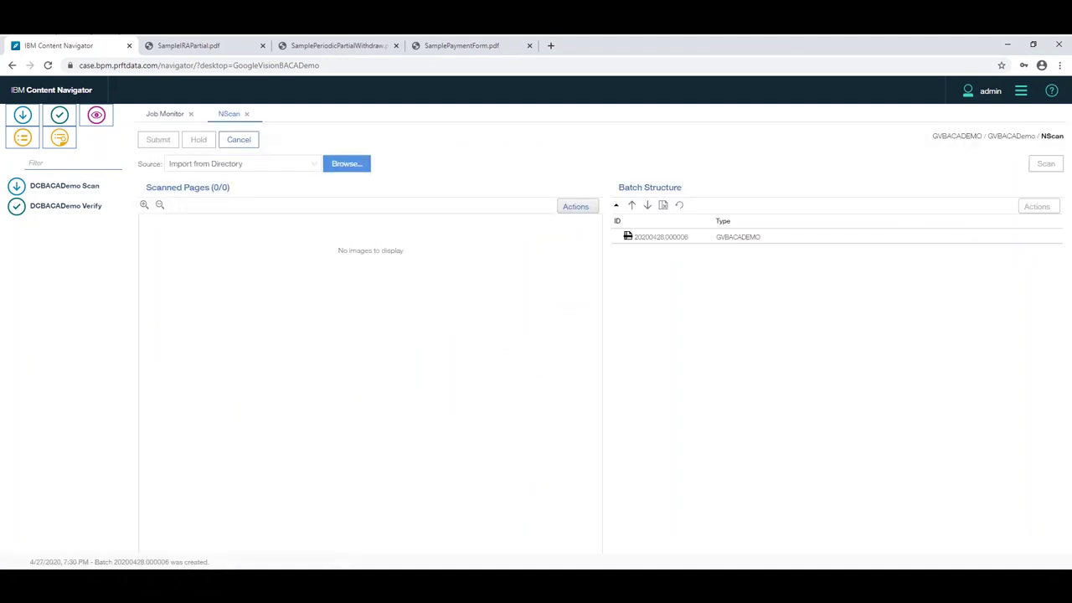
left_click(346, 163)
left_click(185, 168)
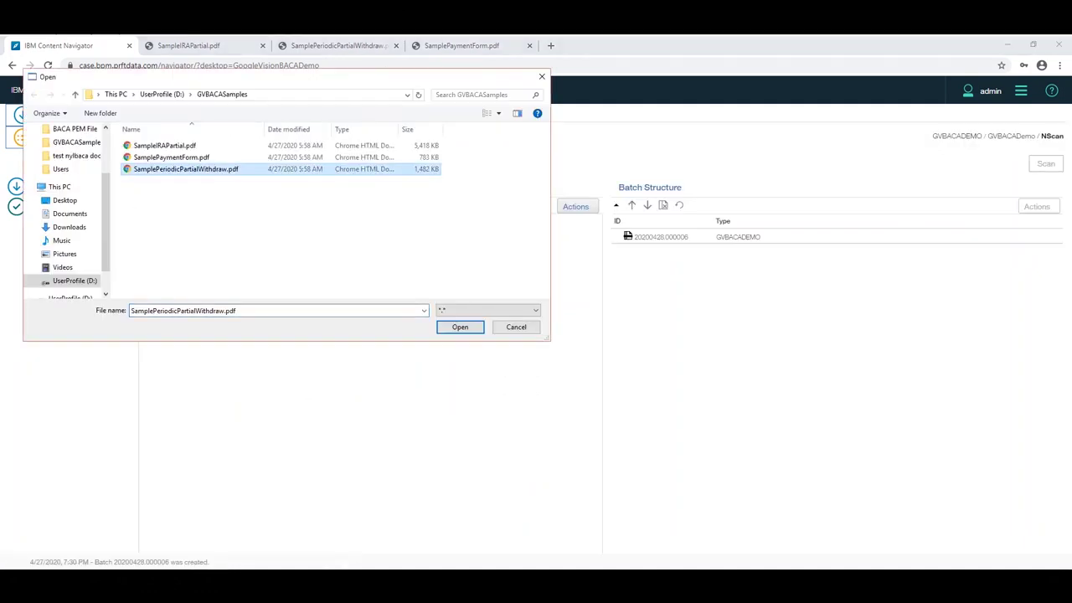
left_click(460, 326)
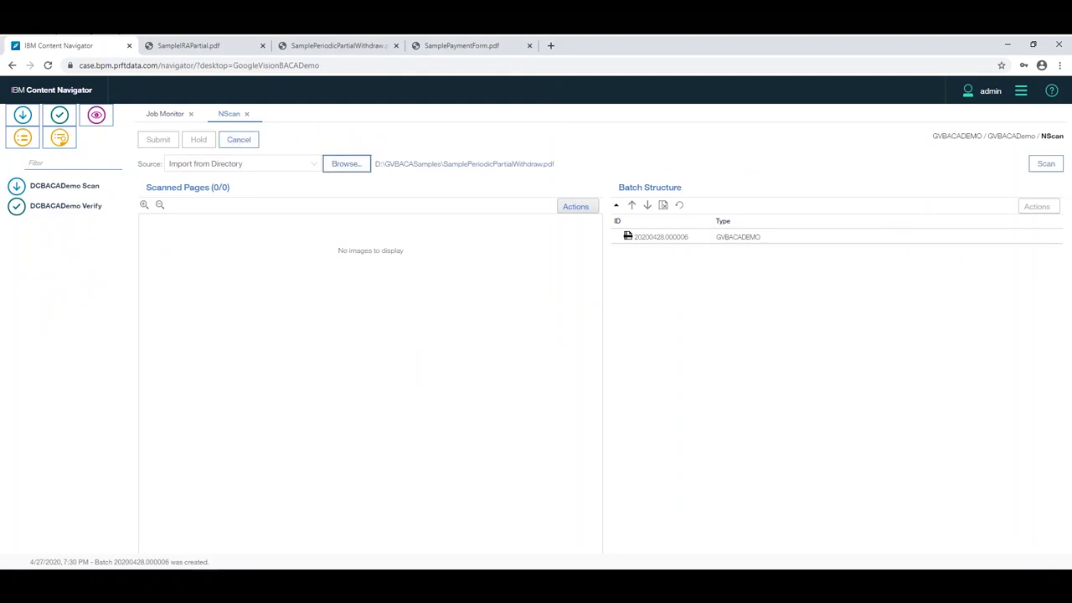
left_click(1045, 163)
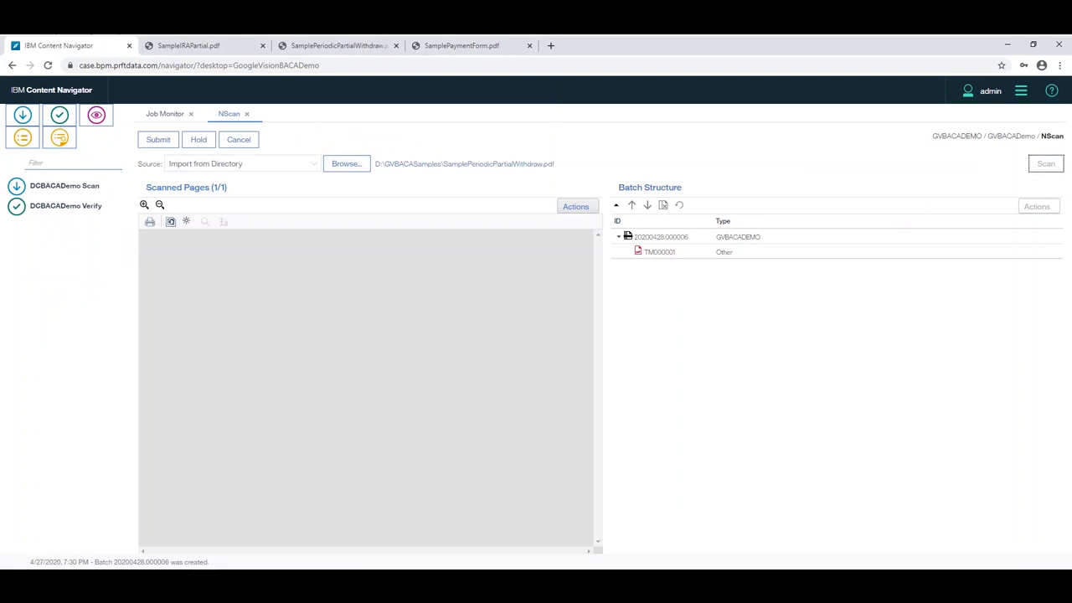
left_click(158, 139)
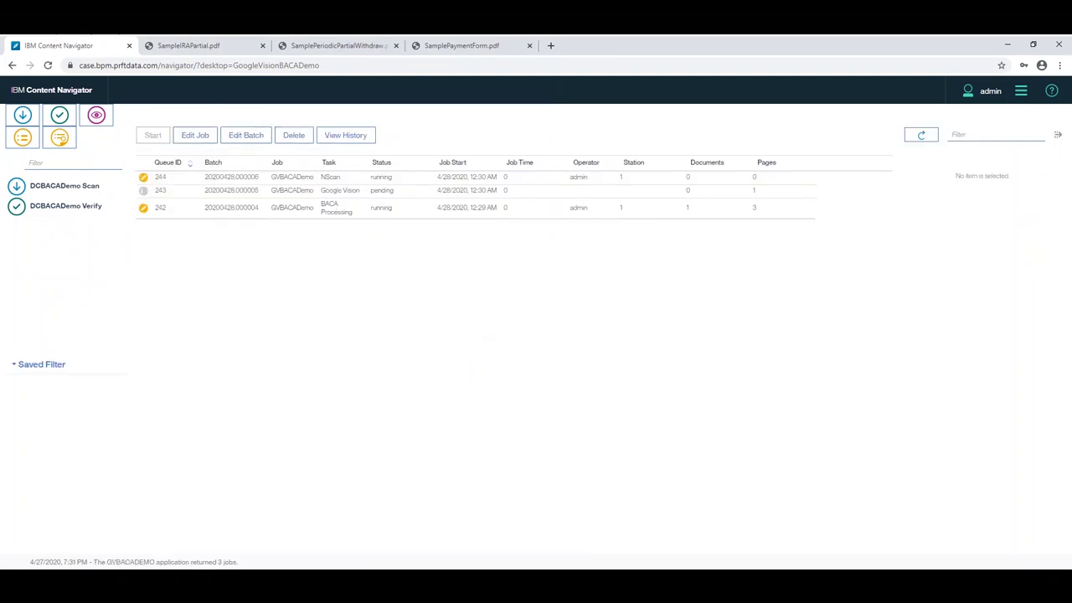
Refresh the job list repeatedly to monitor the task and status of the three submitted batches
left_click(176, 176)
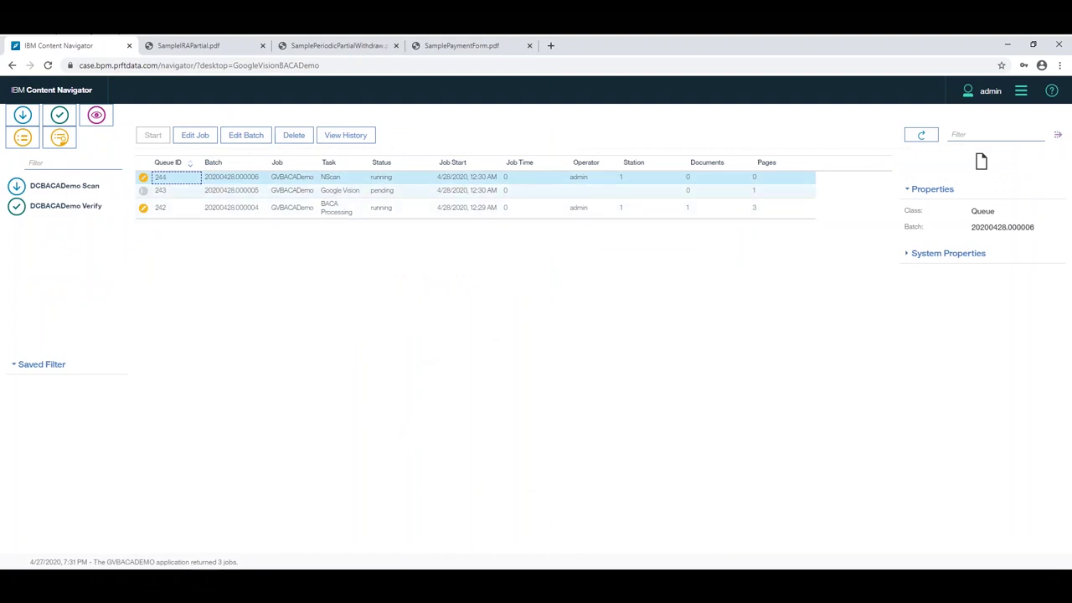
left_click(922, 135)
left_click(176, 177)
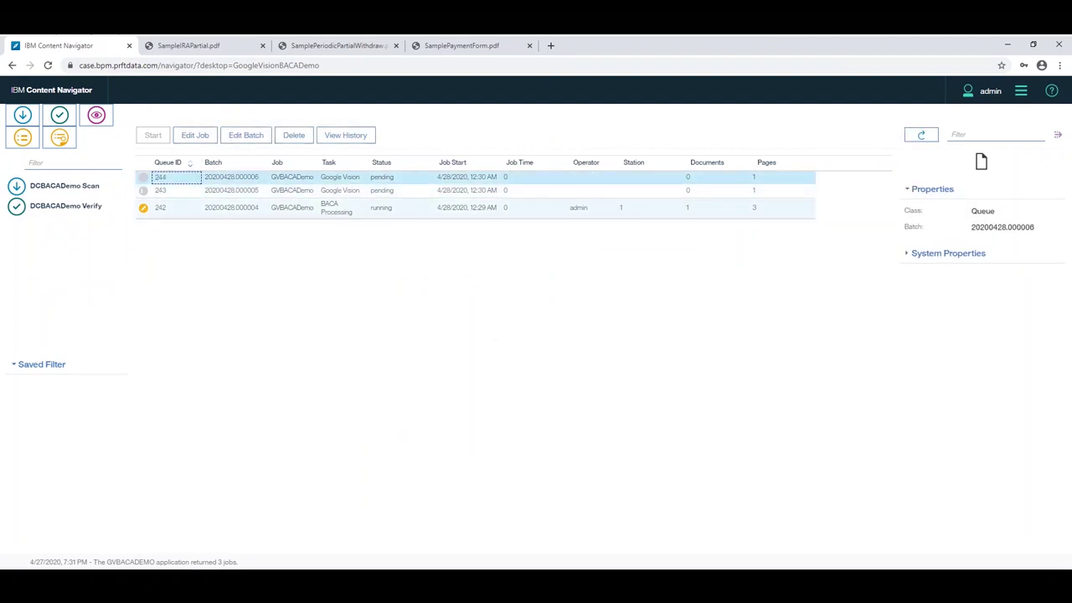
left_click(921, 135)
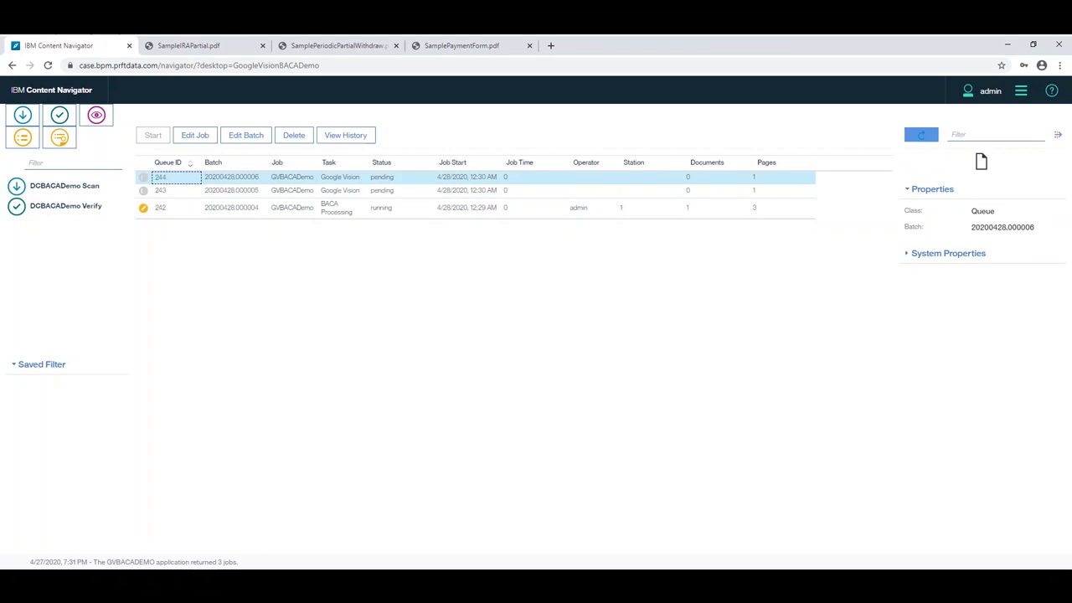
left_click(922, 135)
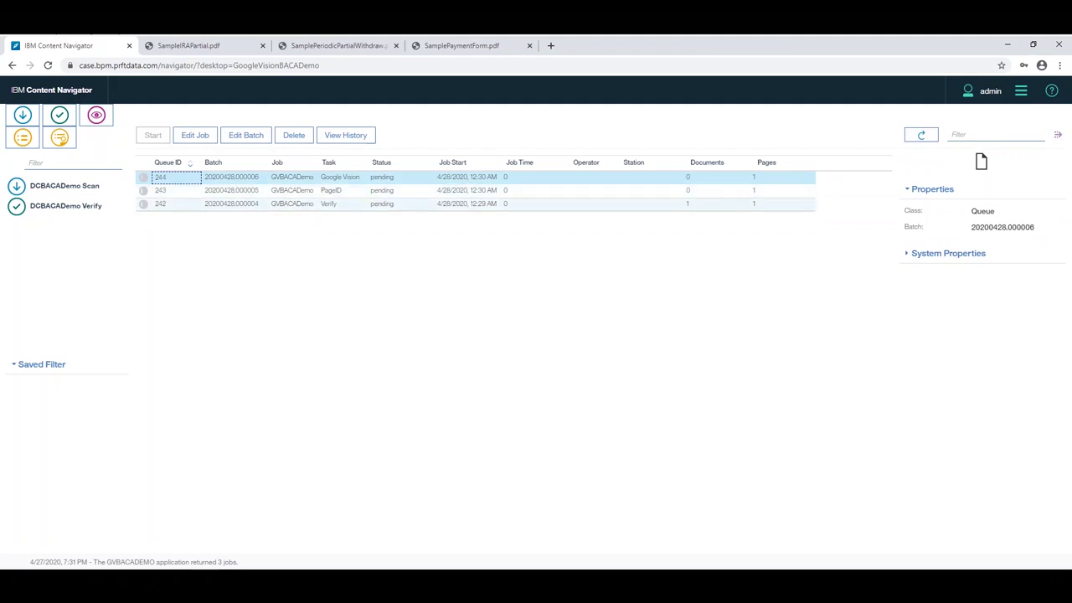
left_click(920, 134)
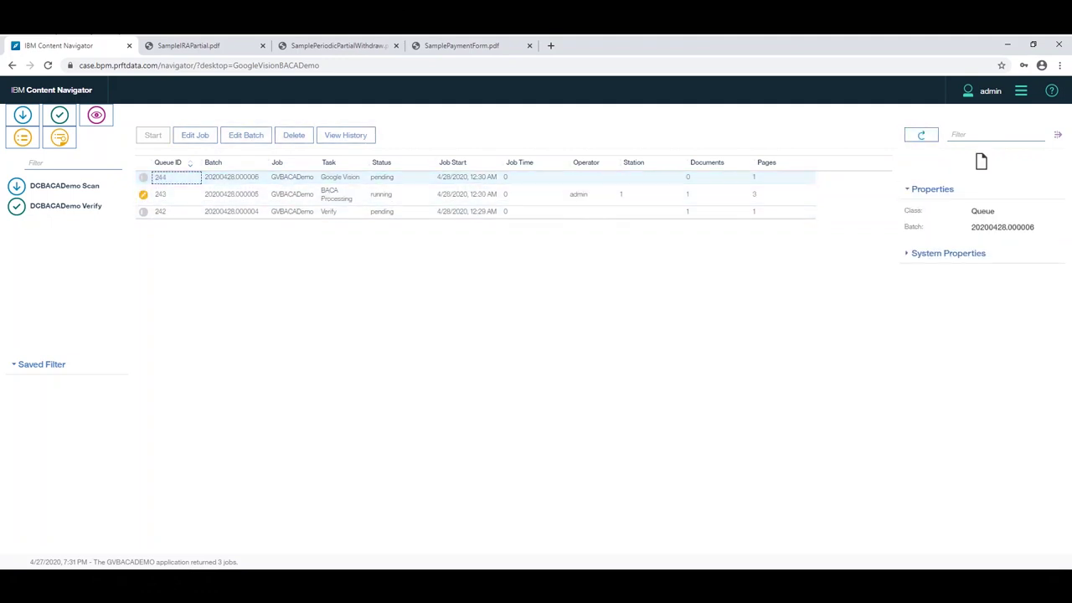
Check the extracted policy number of payment form batch 20200428.000004 in its Verify task and put the batch on hold
left_click(143, 212)
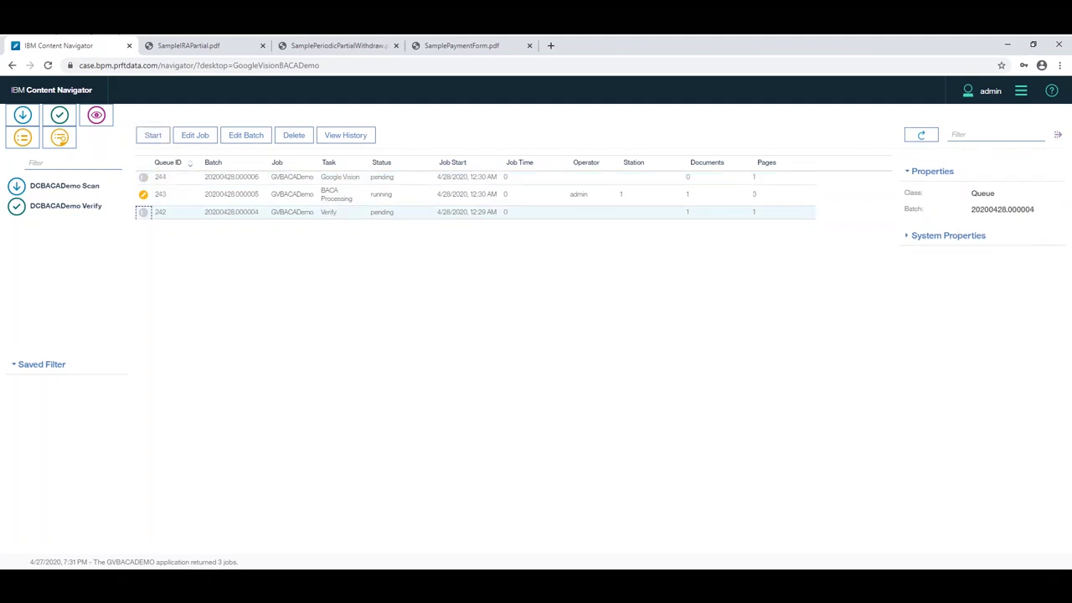
left_click(152, 135)
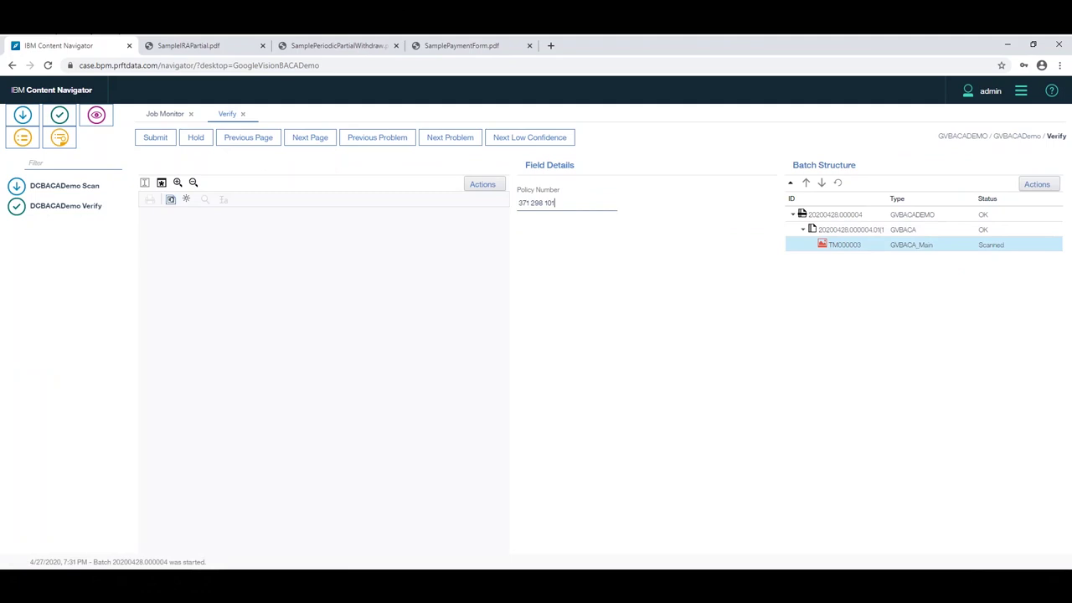
left_click_drag(555, 203, 518, 203)
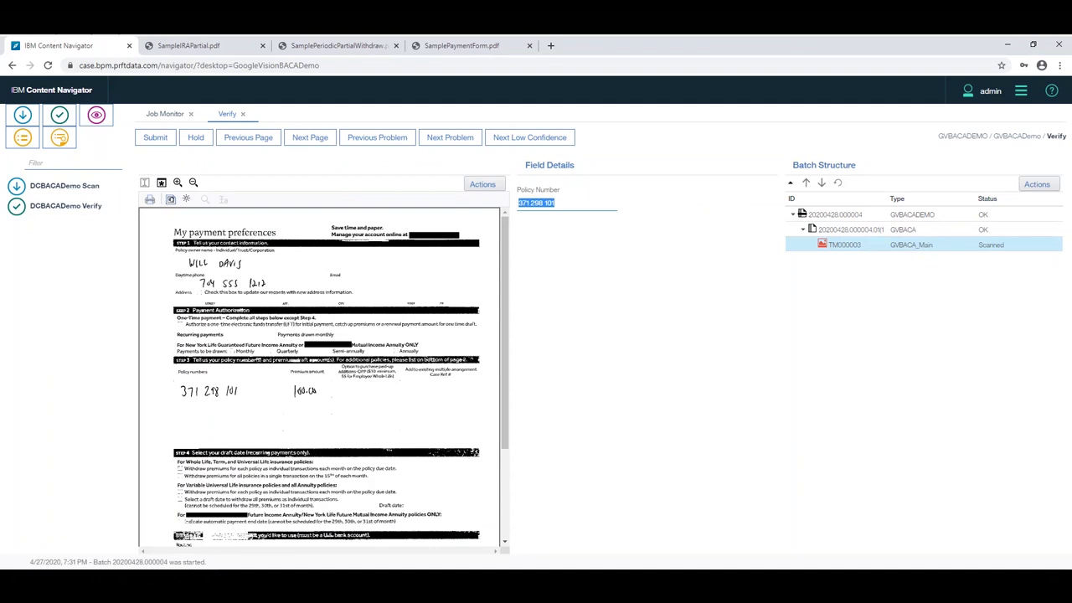
left_click(195, 137)
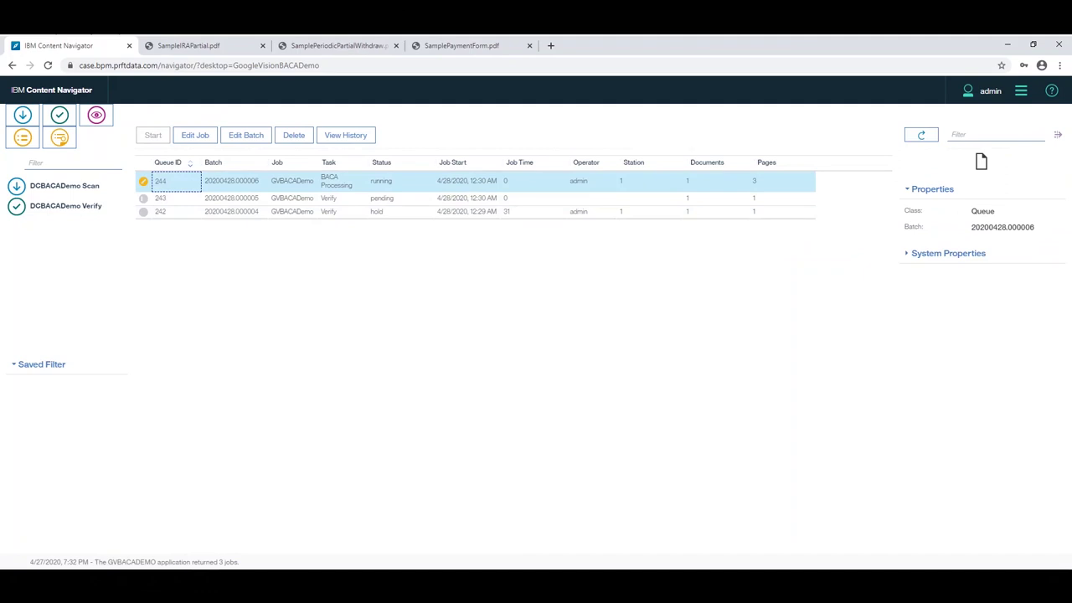
Refresh the job list and start the Verify task for the IRA form batch 20200428.000005
left_click(921, 135)
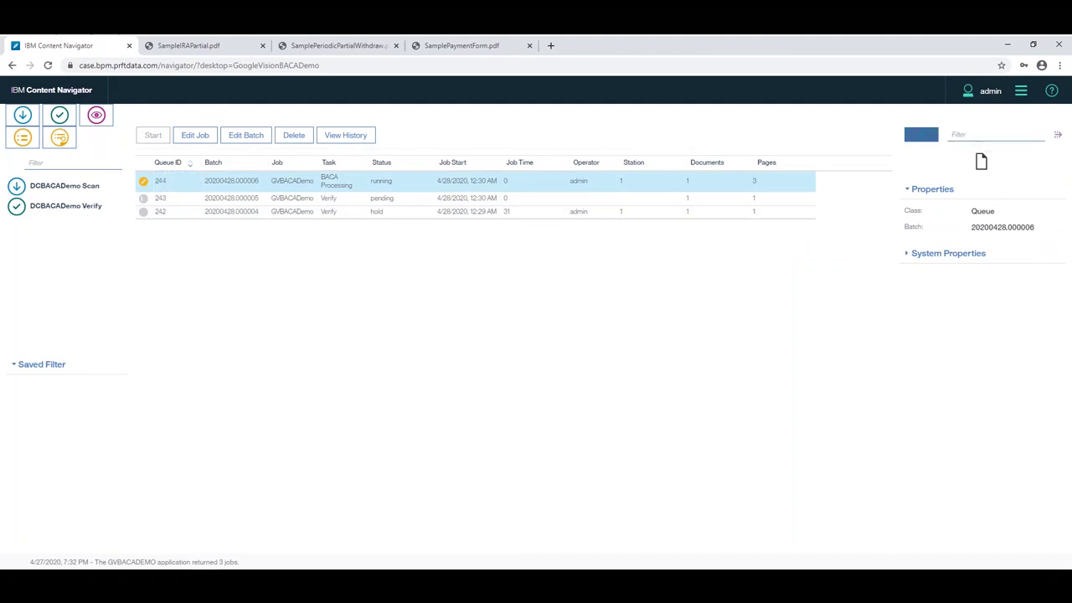
left_click(176, 181)
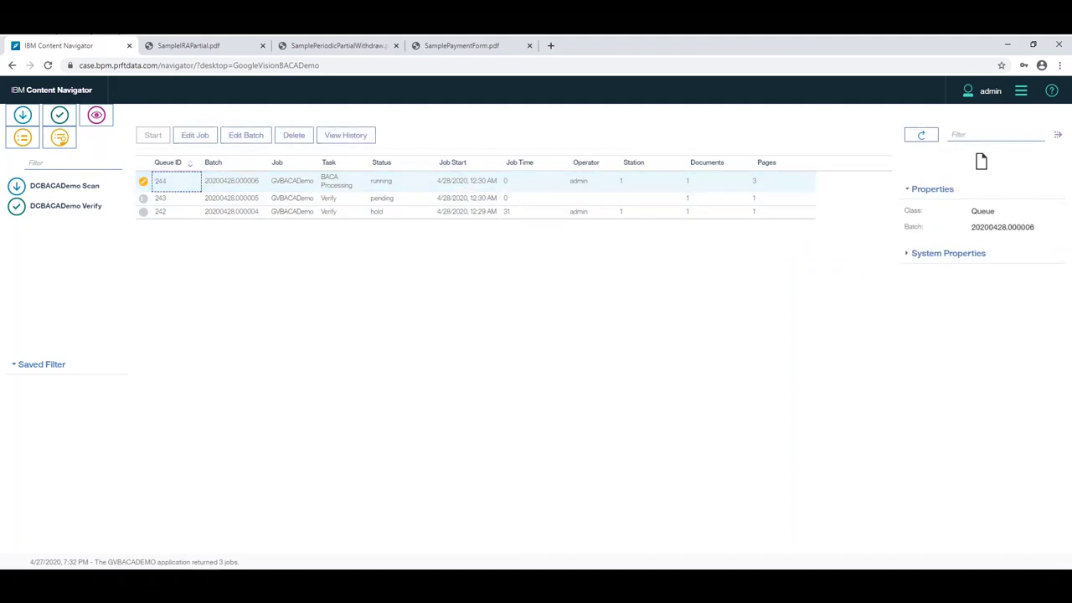
left_click(176, 198)
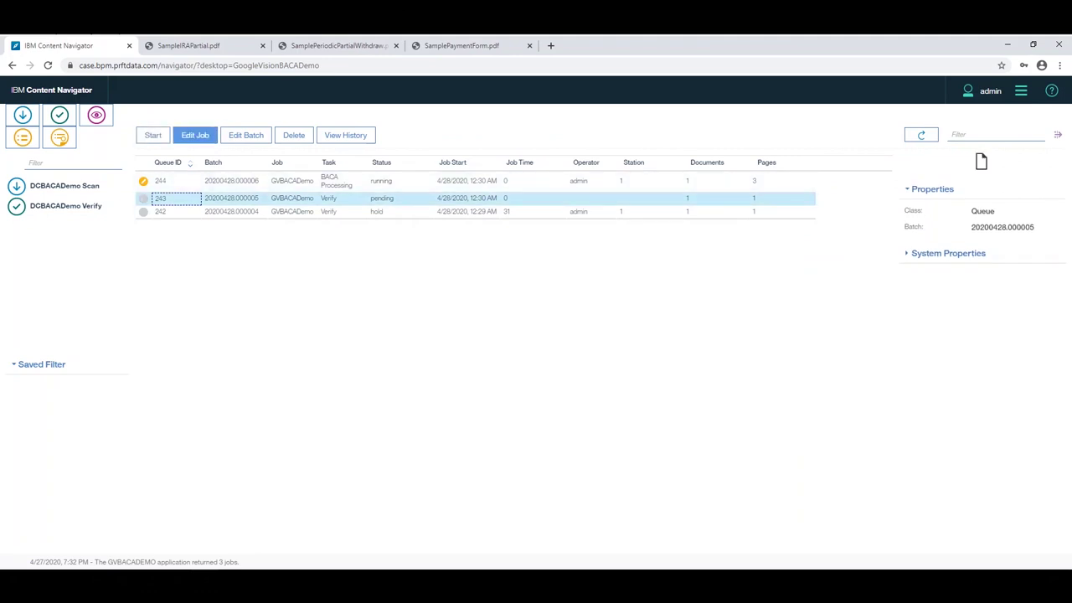
left_click(152, 135)
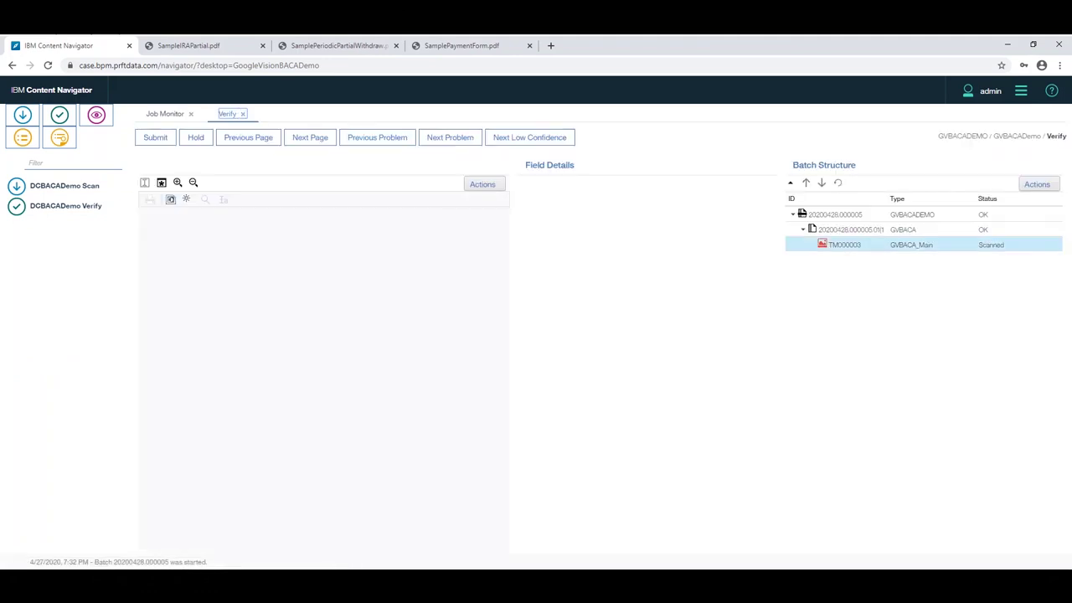